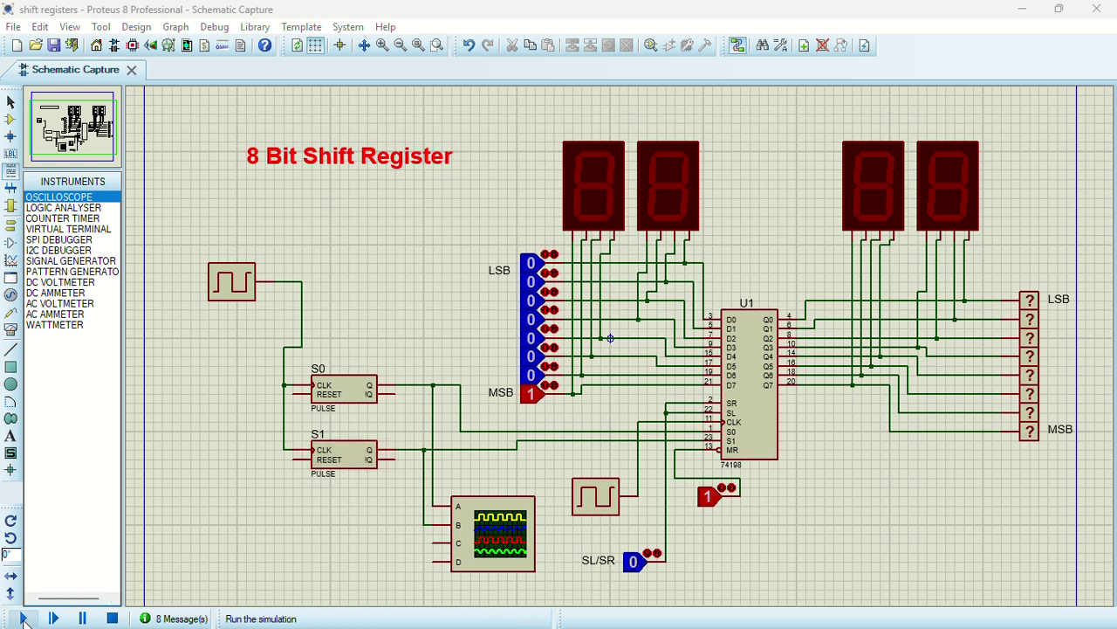
# Run the 8-bit shift register simulation, pause it after about 20 seconds of simulated time, and bring up the open windows overview
pyautogui.click(23, 618)
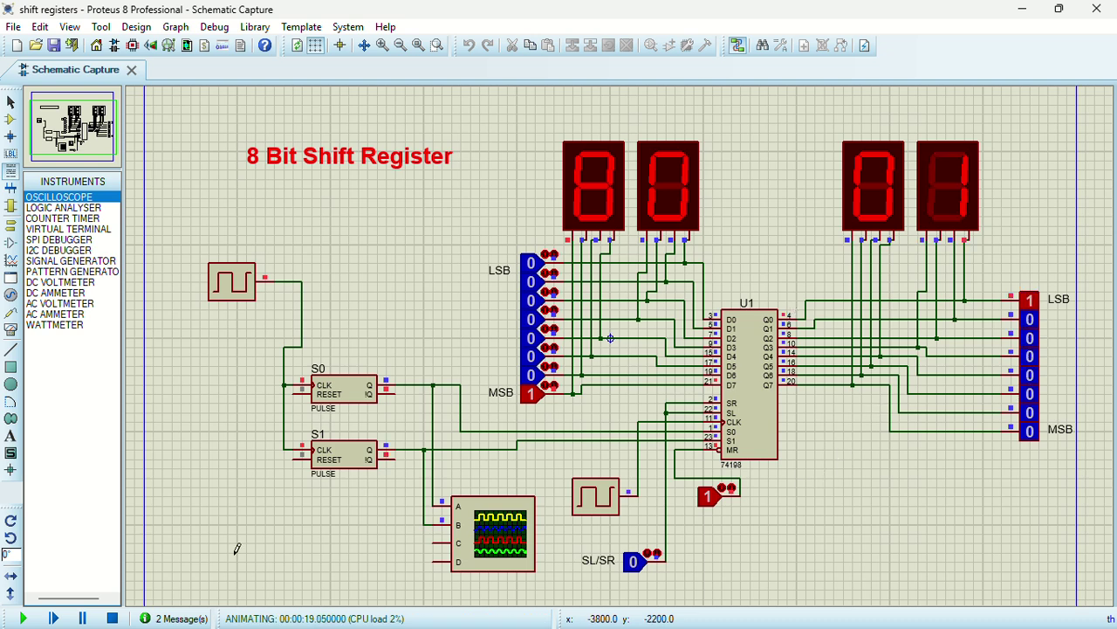
pyautogui.click(82, 618)
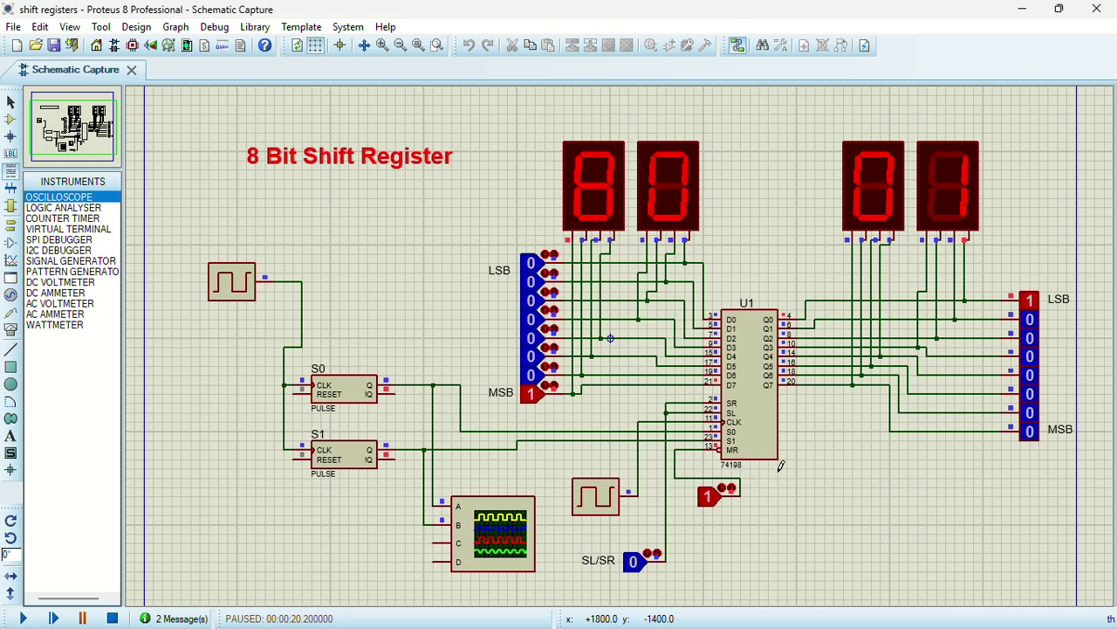
pyautogui.press('super+Tab')
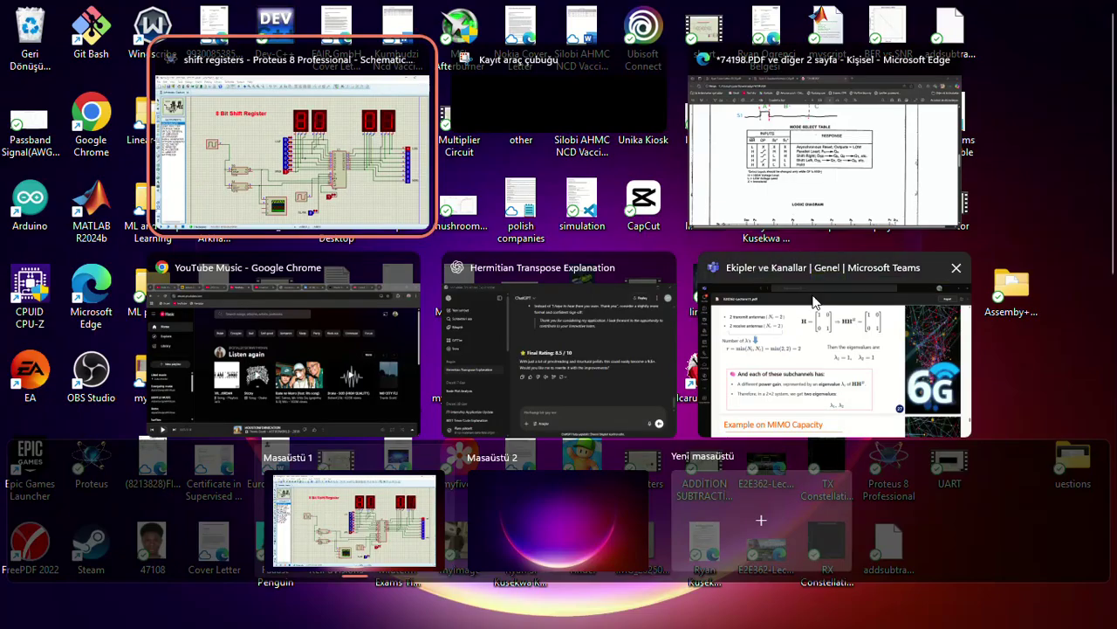
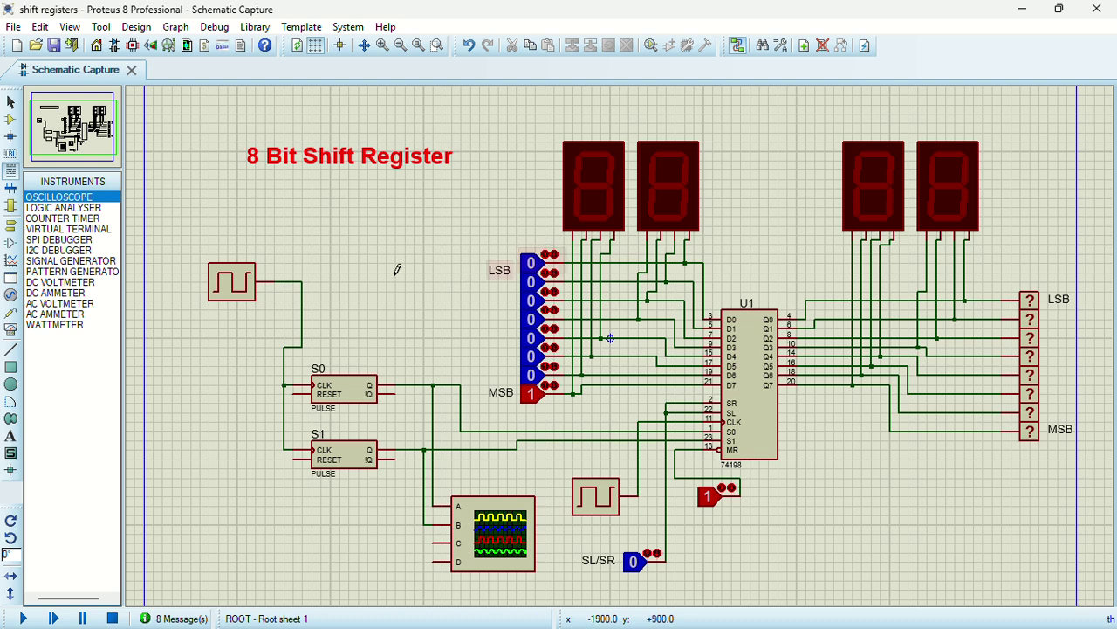
# Review the clock frequency in the properties of the clock generator feeding the S0 and S1 pulse blocks
pyautogui.doubleClick(232, 295)
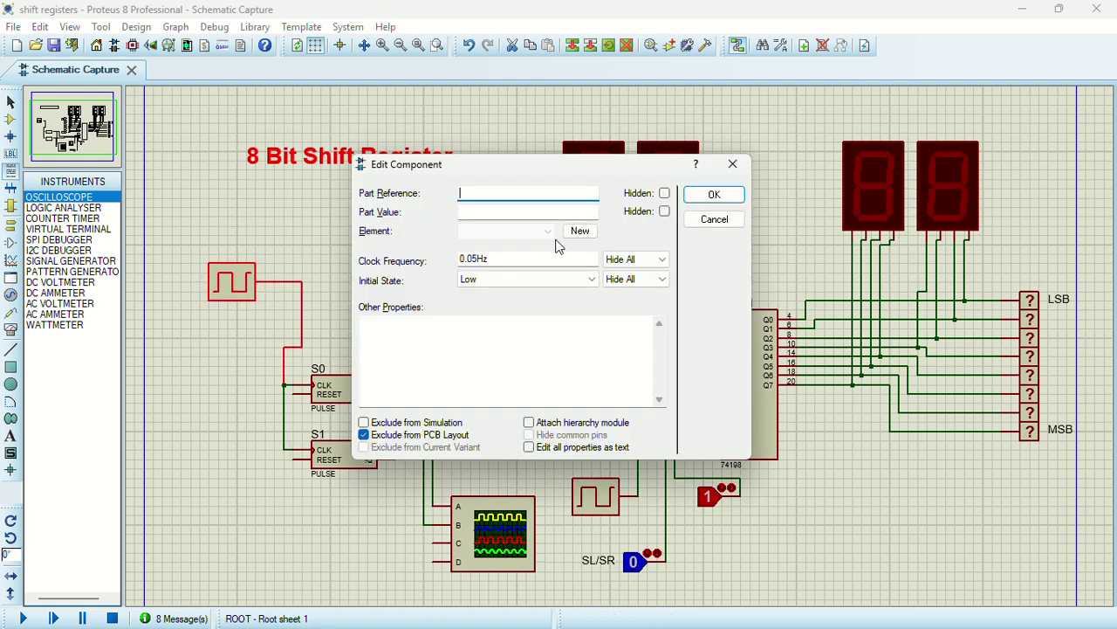
pyautogui.click(500, 258)
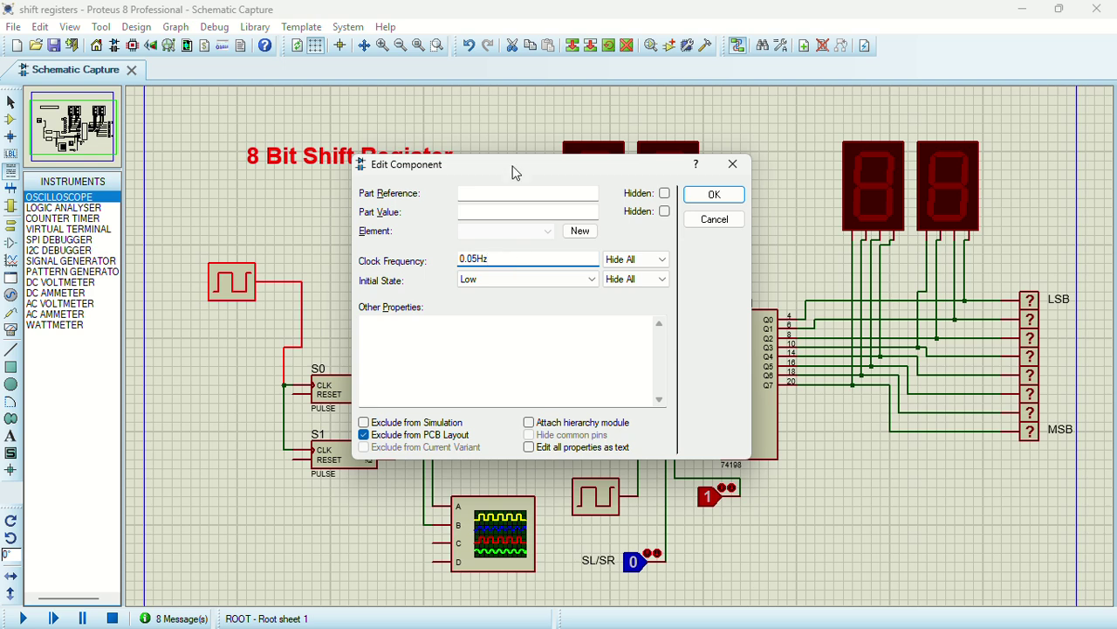
pyautogui.moveTo(514, 166); pyautogui.dragTo(587, 113)
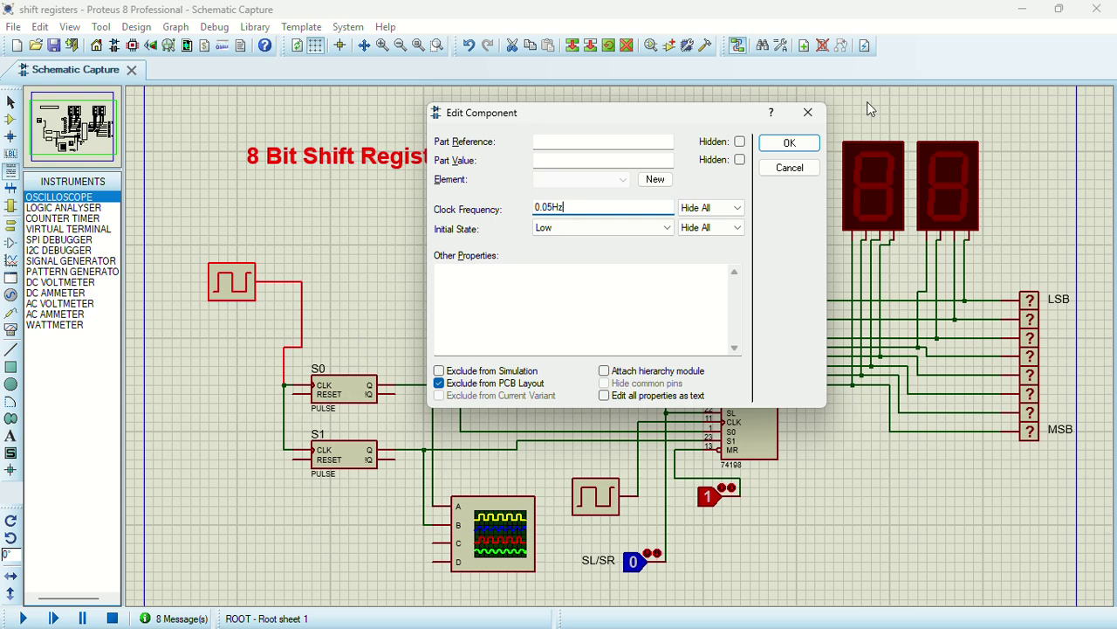
pyautogui.click(780, 149)
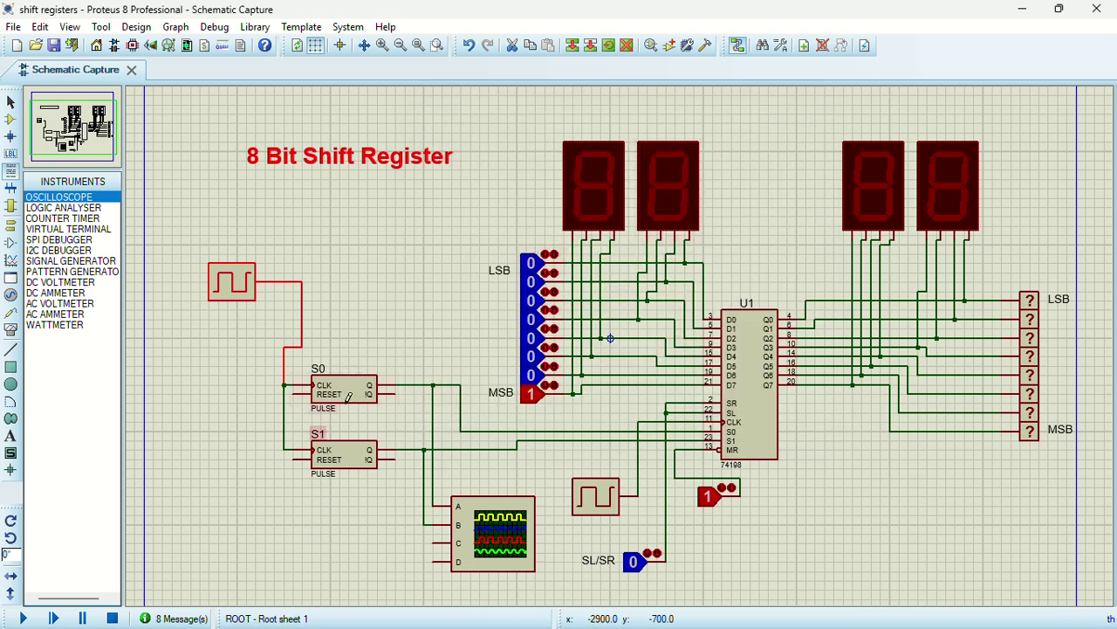
# Review the pulse width settings of the S0 and S1 pulse components and deselect them
pyautogui.click(362, 395)
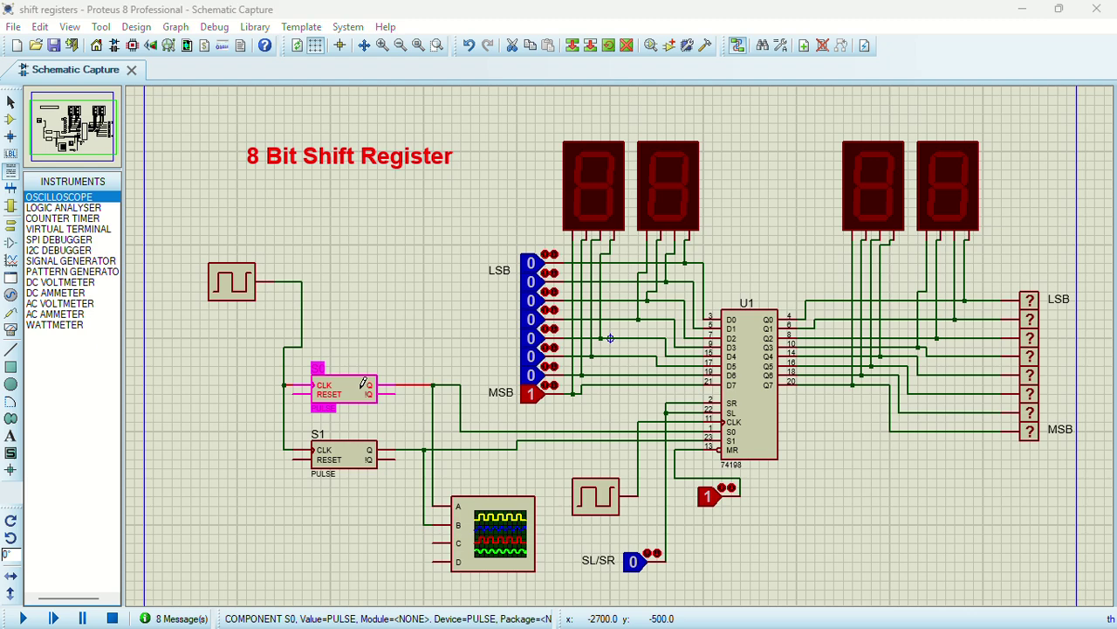
pyautogui.click(362, 396)
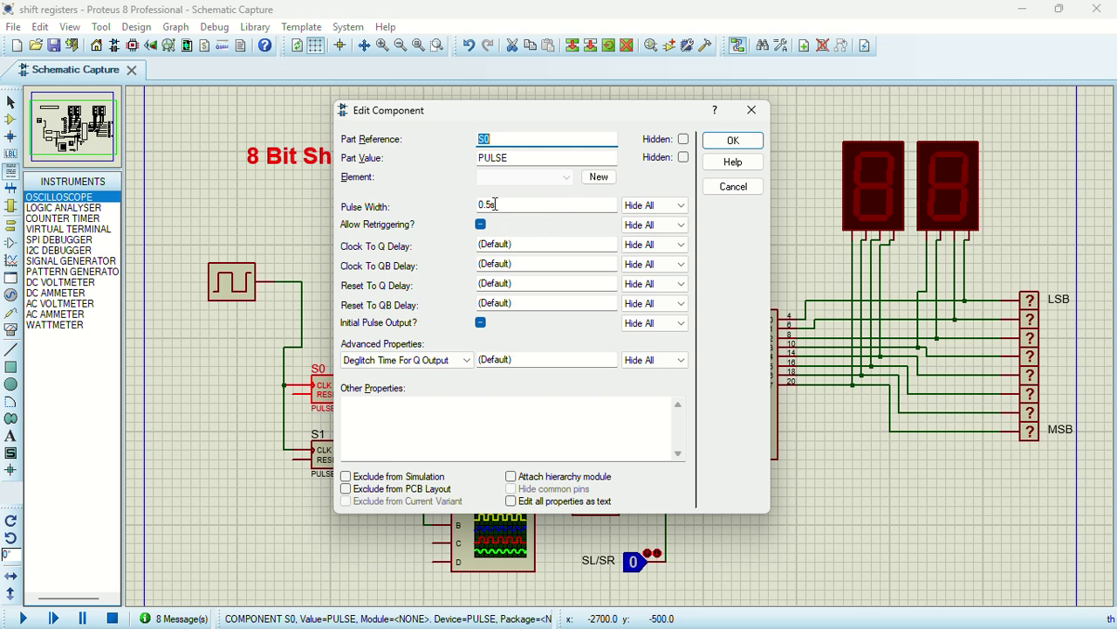
pyautogui.click(730, 140)
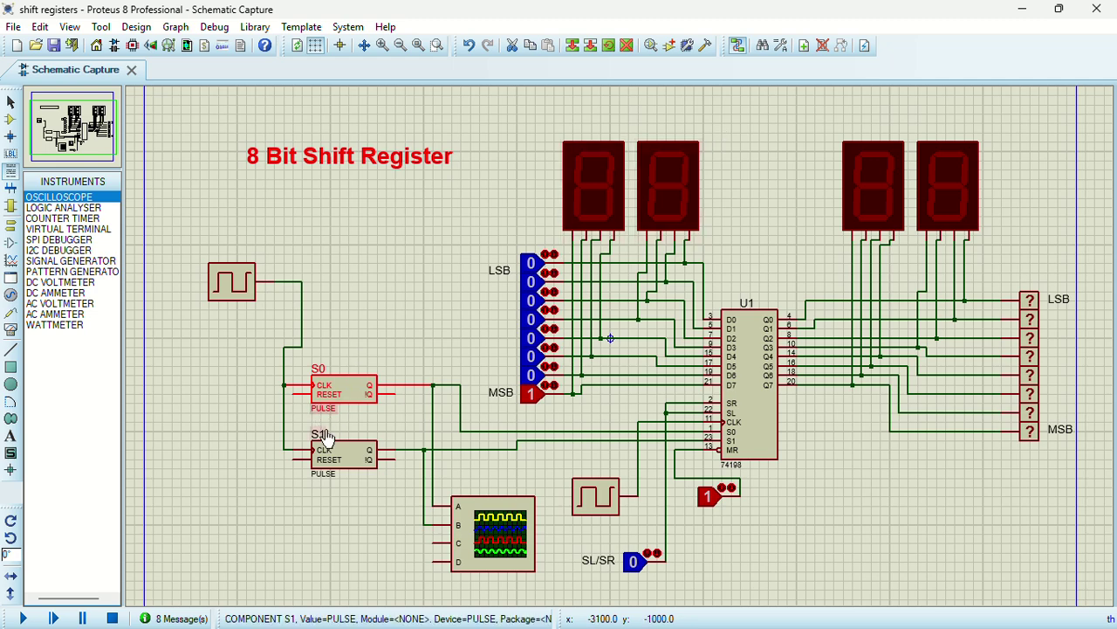
pyautogui.doubleClick(340, 454)
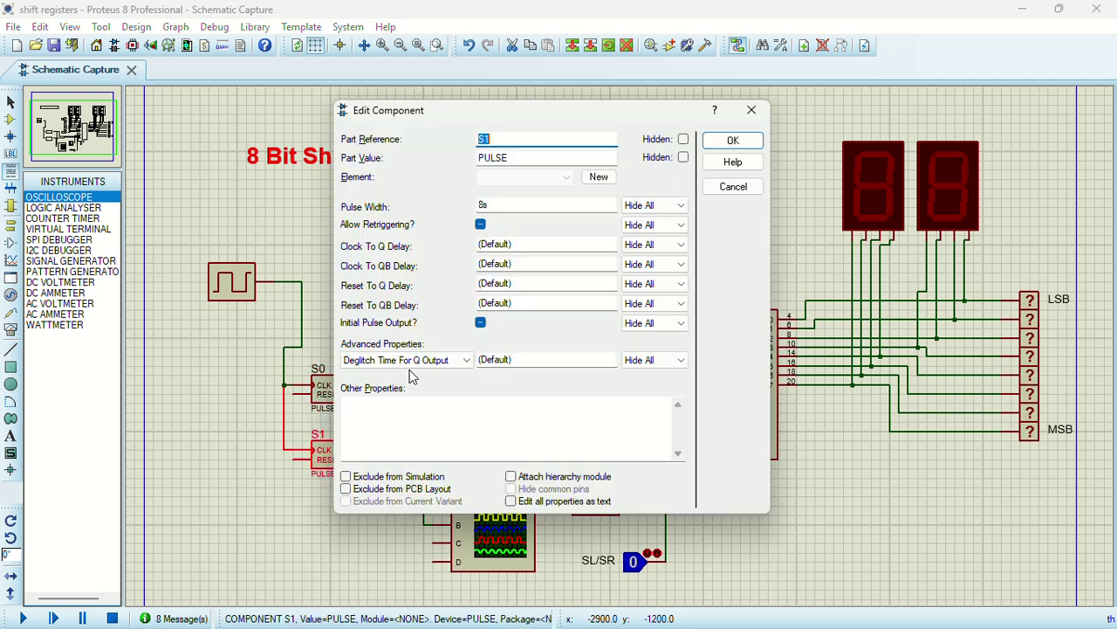
pyautogui.click(502, 204)
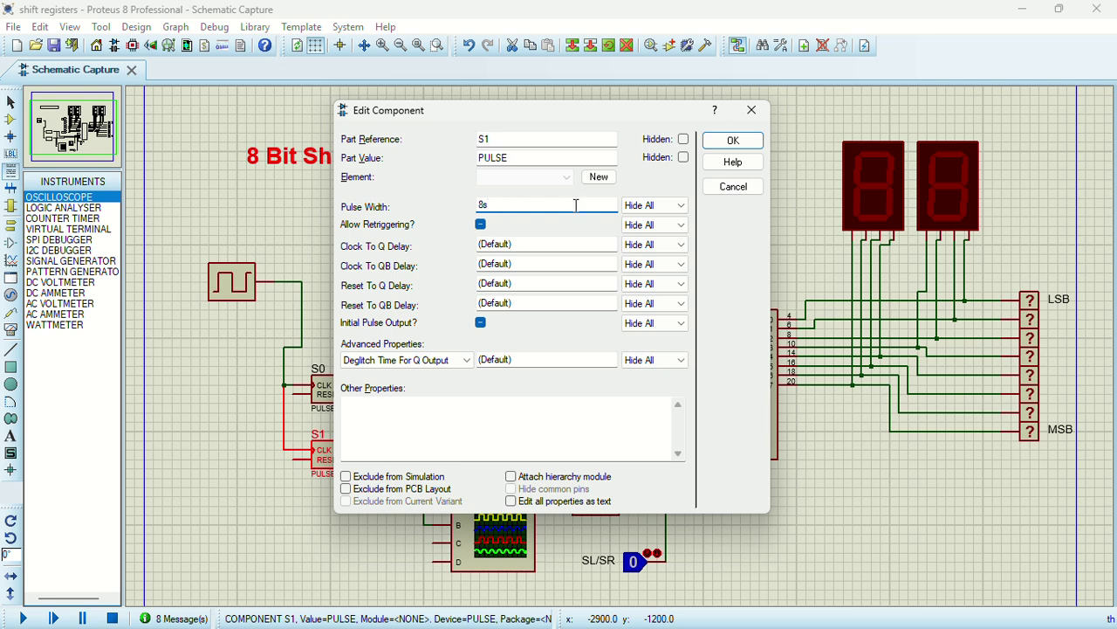
pyautogui.click(732, 141)
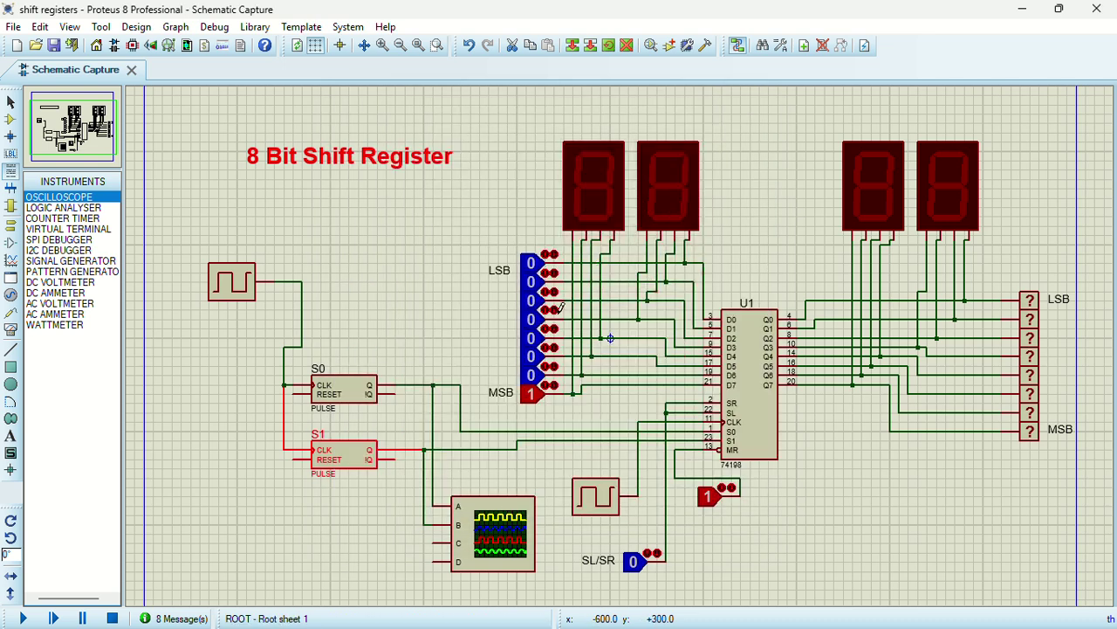
pyautogui.click(418, 279)
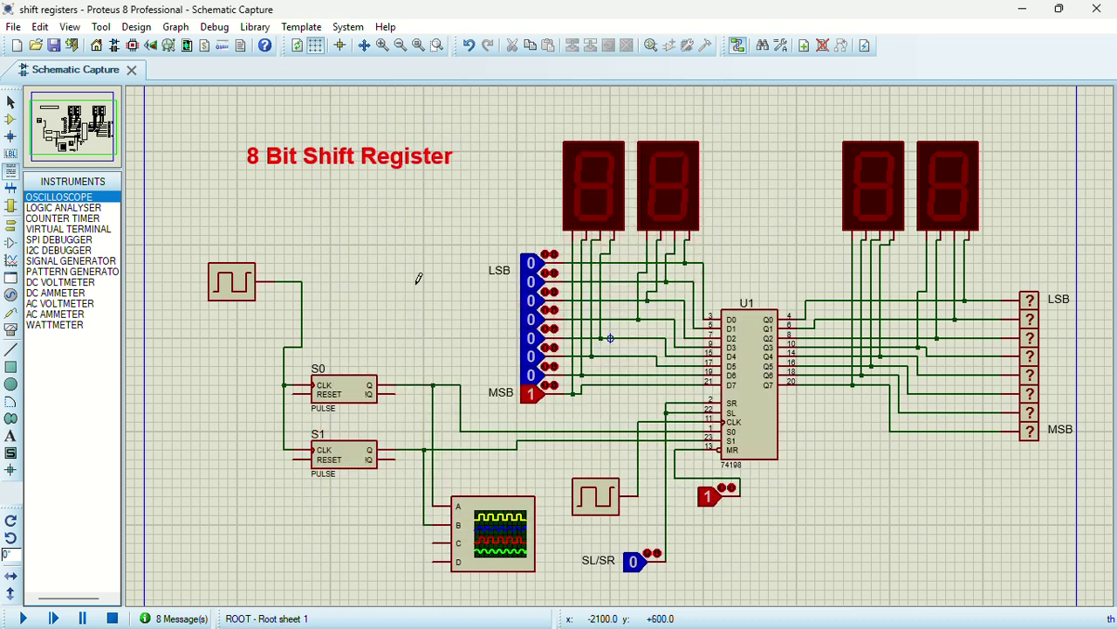
# Start the simulation, display the Digital Oscilloscope, and pause at about 5 seconds of simulated time
pyautogui.click(19, 620)
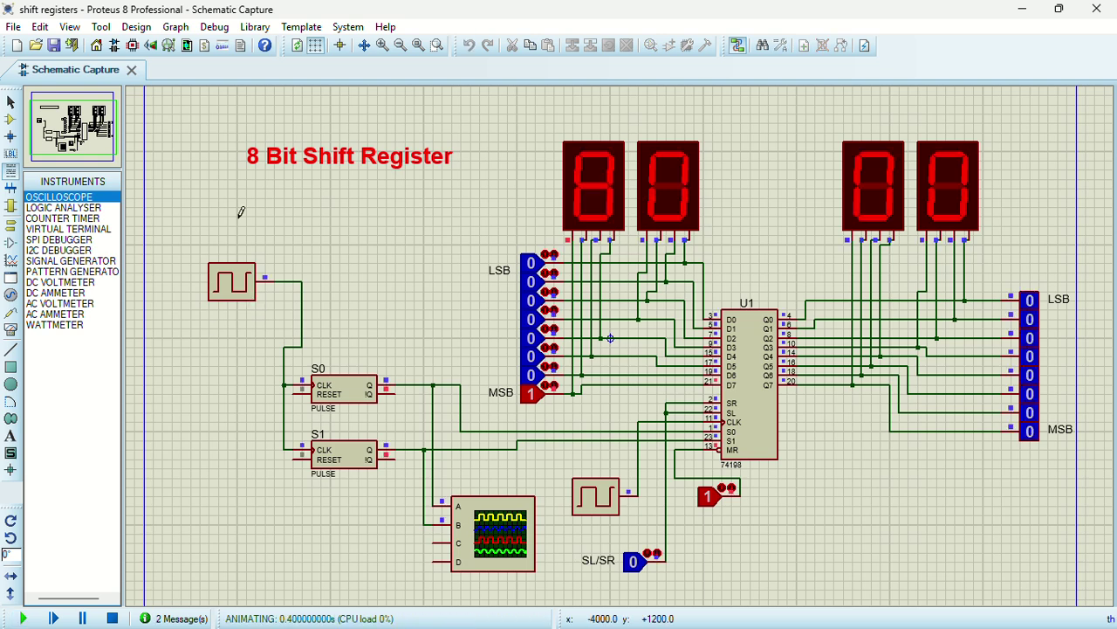
pyautogui.click(215, 26)
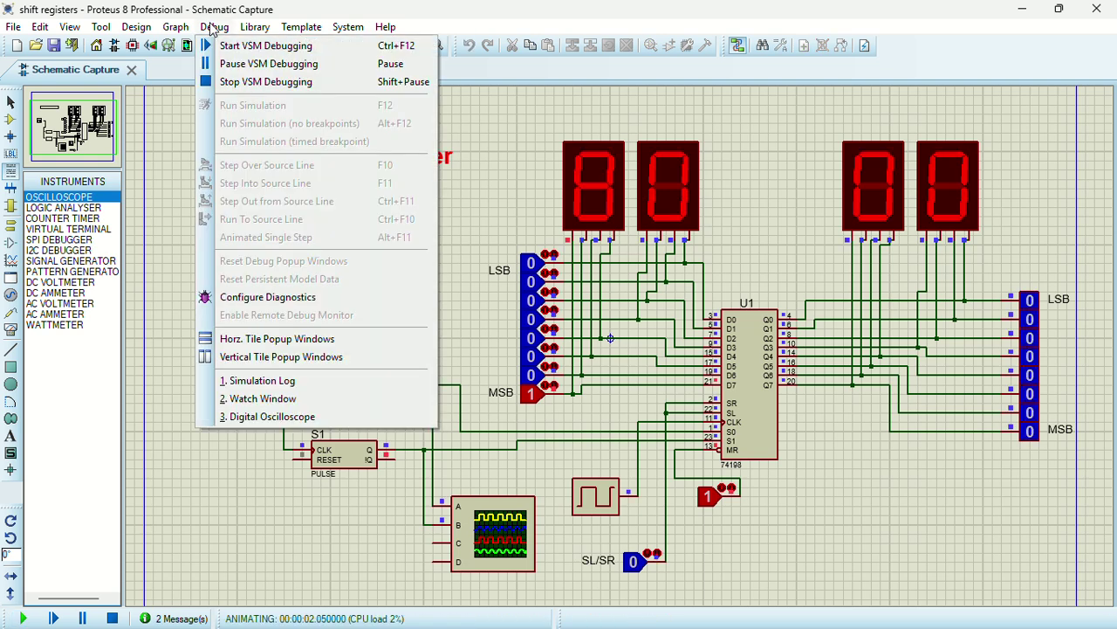
pyautogui.click(265, 417)
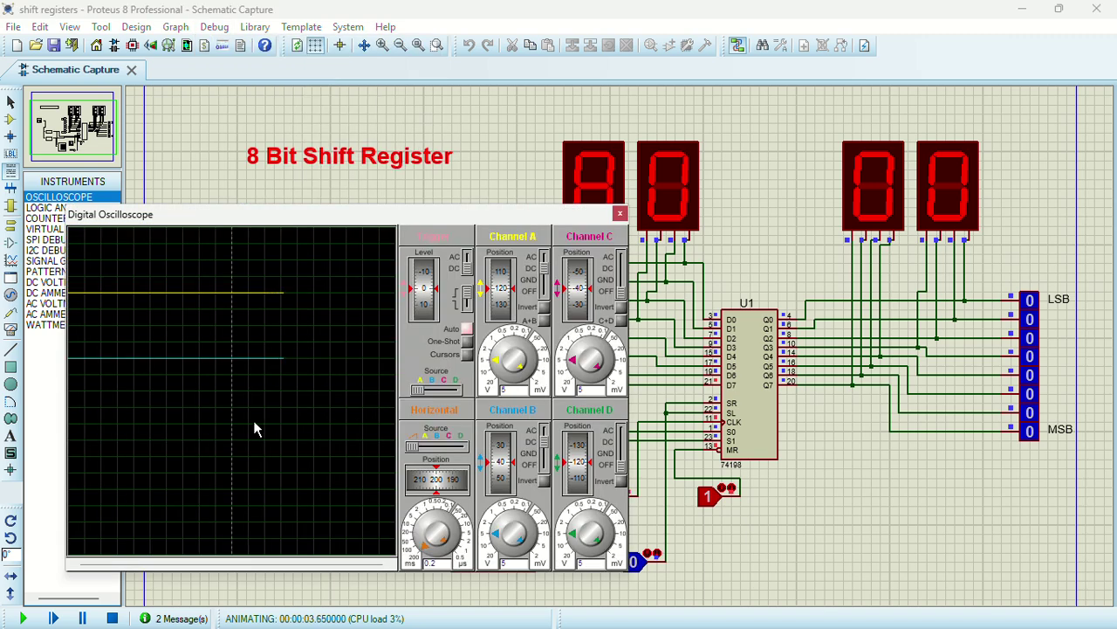
pyautogui.click(83, 618)
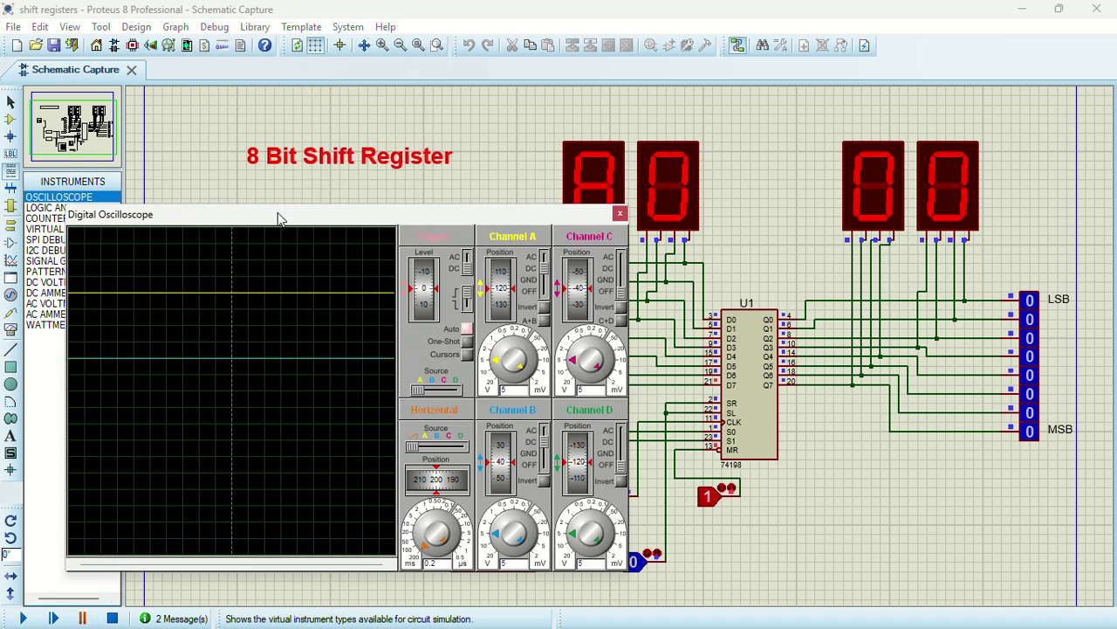
# Reposition the Digital Oscilloscope window so its traces and the shift register outputs are both in view
pyautogui.moveTo(277, 218); pyautogui.dragTo(775, 184)
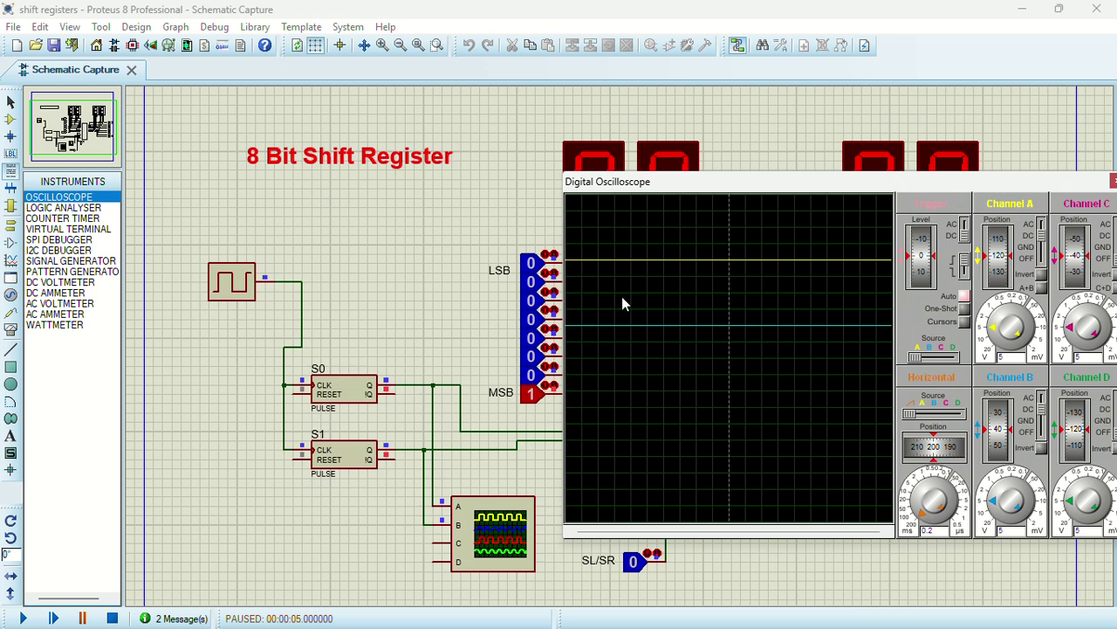
pyautogui.moveTo(707, 188); pyautogui.dragTo(534, 193)
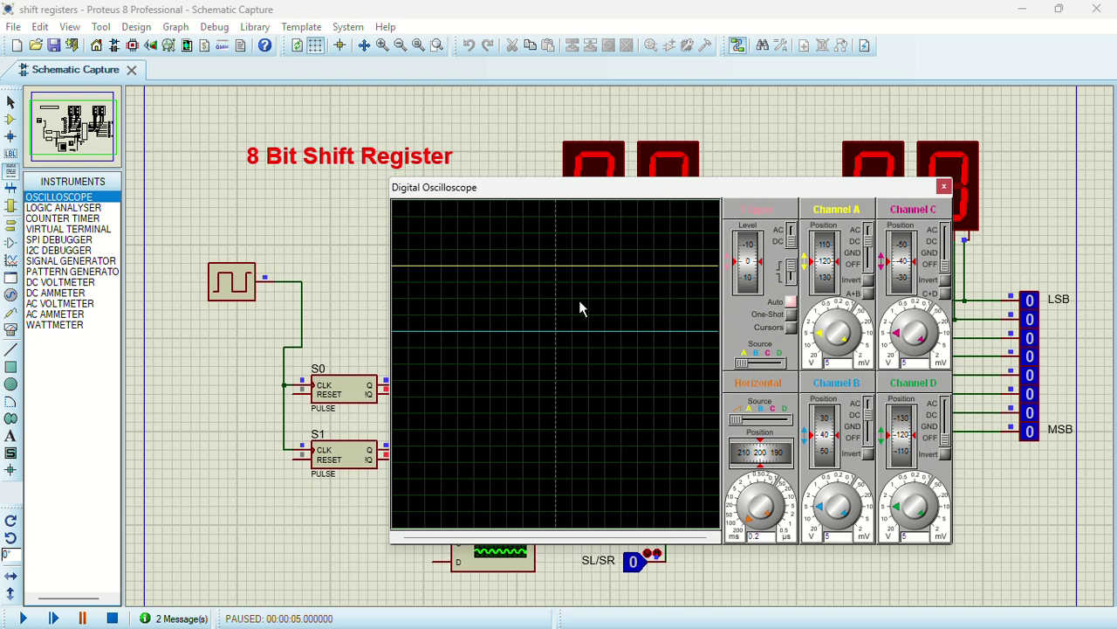
pyautogui.moveTo(587, 198); pyautogui.dragTo(181, 215)
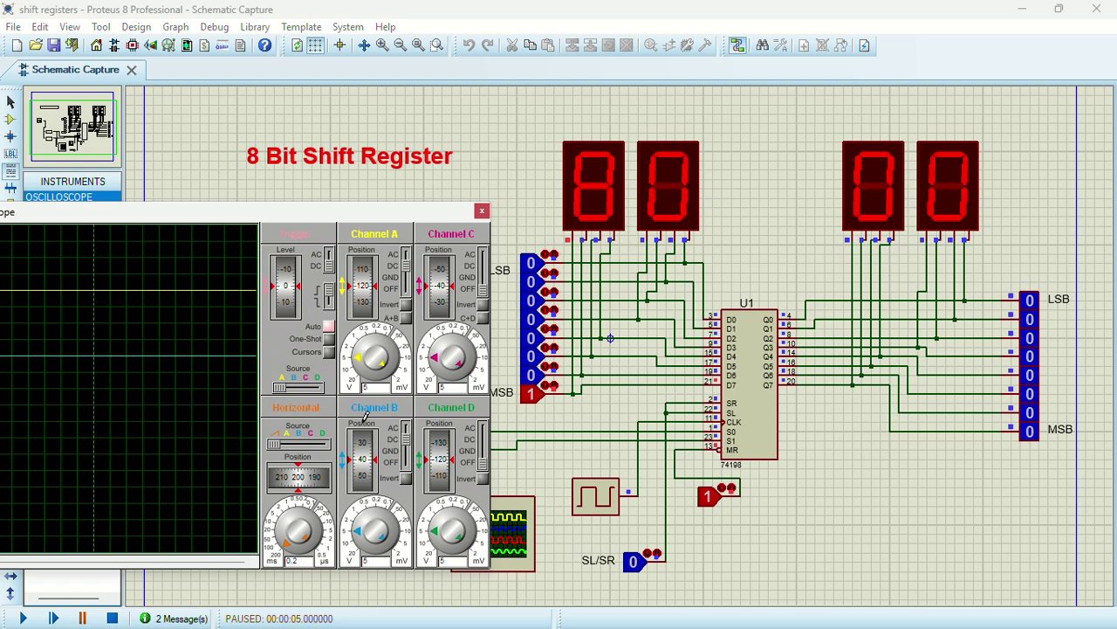
pyautogui.moveTo(182, 219); pyautogui.dragTo(292, 189)
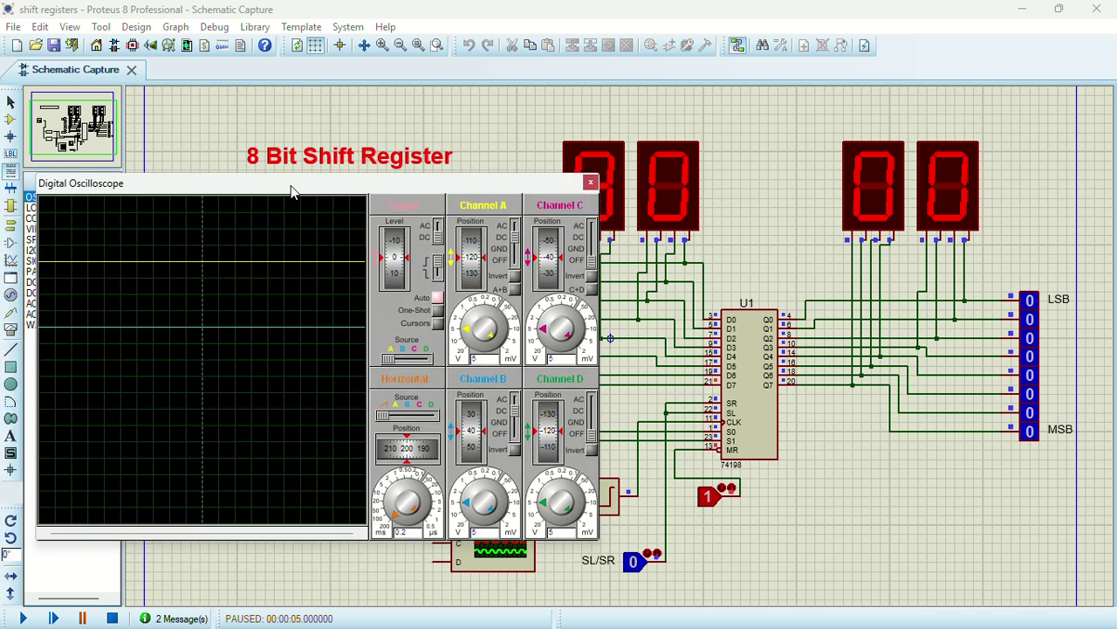
# Resume the simulation until the S0 and S1 pulses load the register, pause it, and shift the oscilloscope off the input displays
pyautogui.click(84, 619)
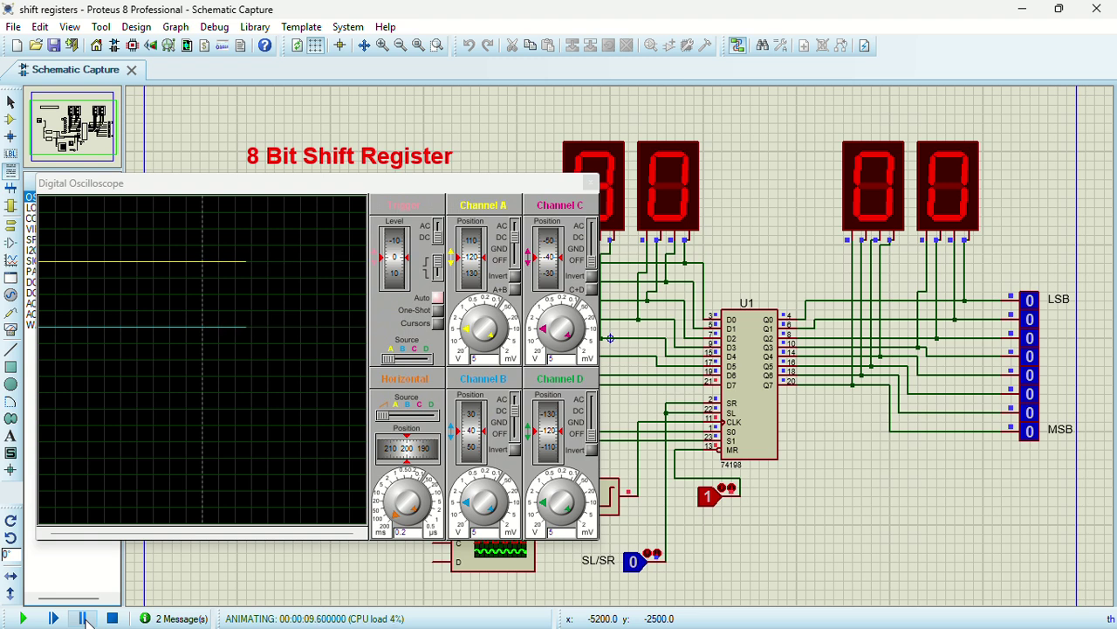
pyautogui.click(82, 618)
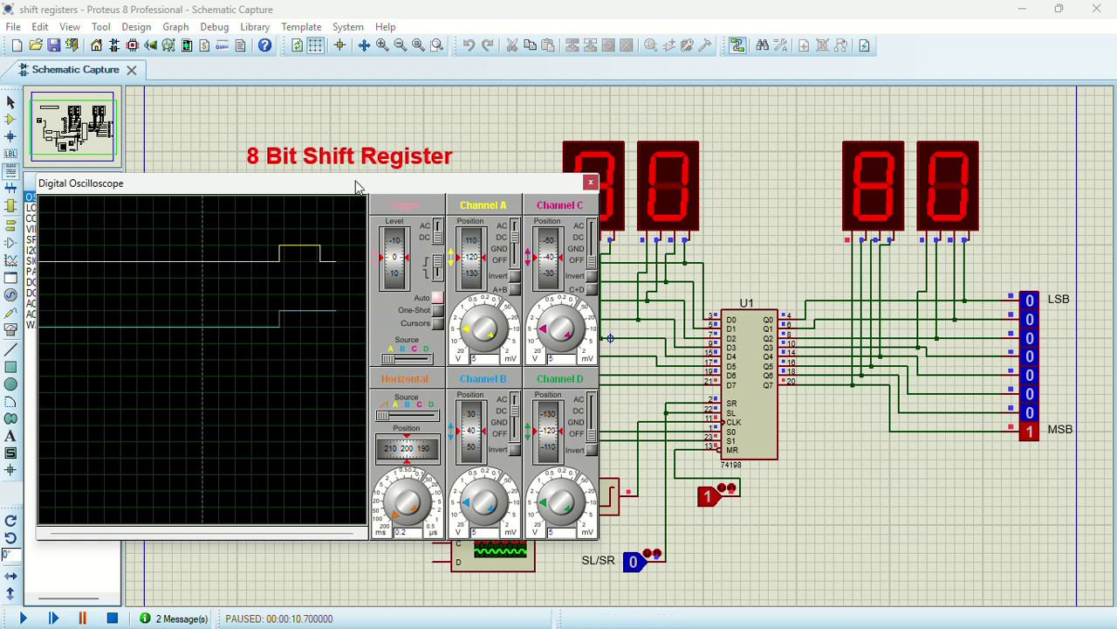
pyautogui.moveTo(355, 187); pyautogui.dragTo(287, 185)
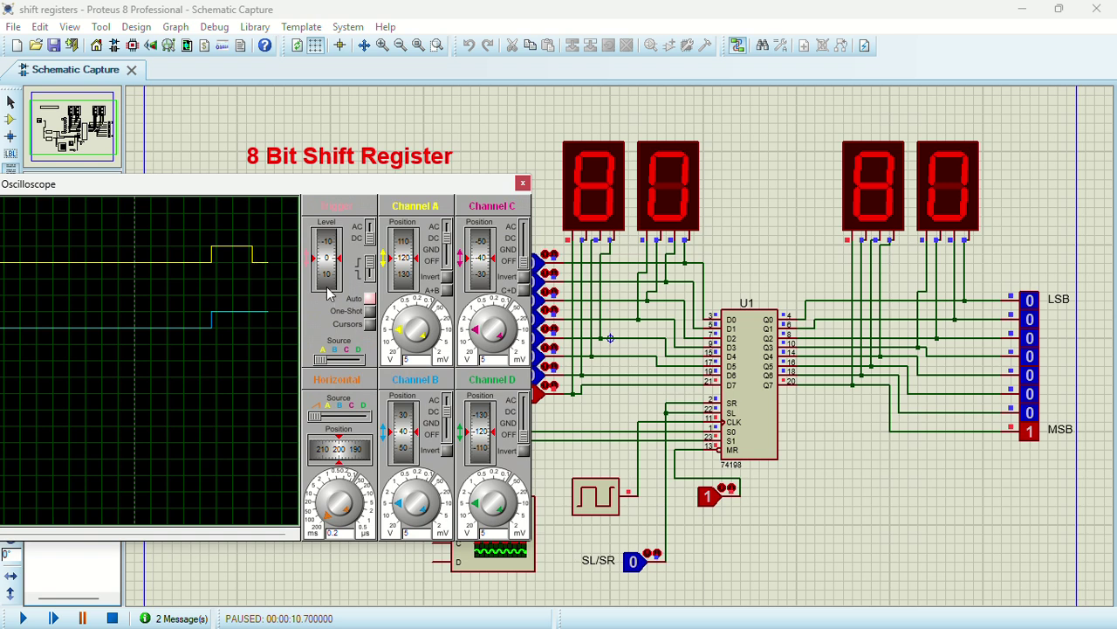
# Consult the mode select table in the 74198.PDF datasheet in Edge, and return to the Proteus schematic
pyautogui.press('super+Tab')
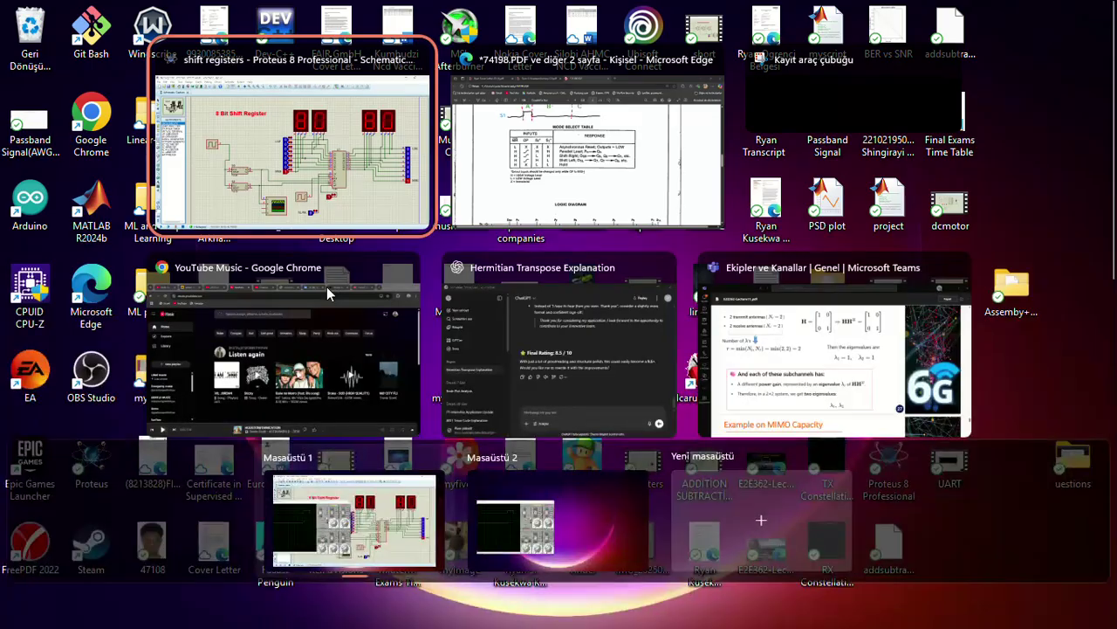
pyautogui.click(586, 171)
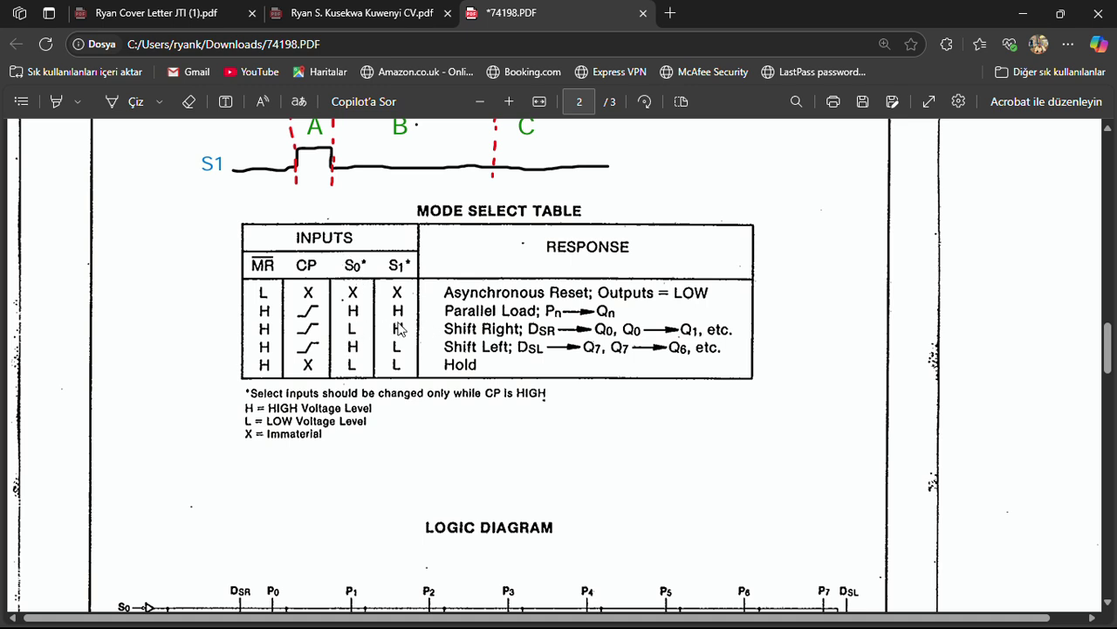
pyautogui.press('super+Tab')
pyautogui.click(621, 194)
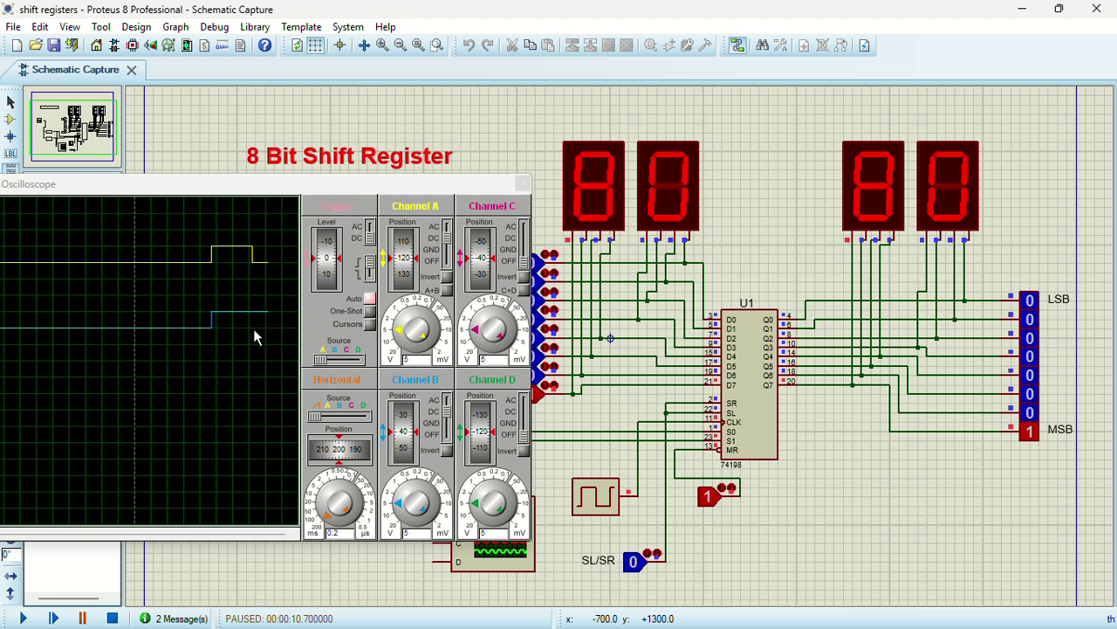
# Resume the simulation, pause it once the S1 pulse has ended, and switch to the mode select table in 74198.PDF in Edge
pyautogui.click(83, 618)
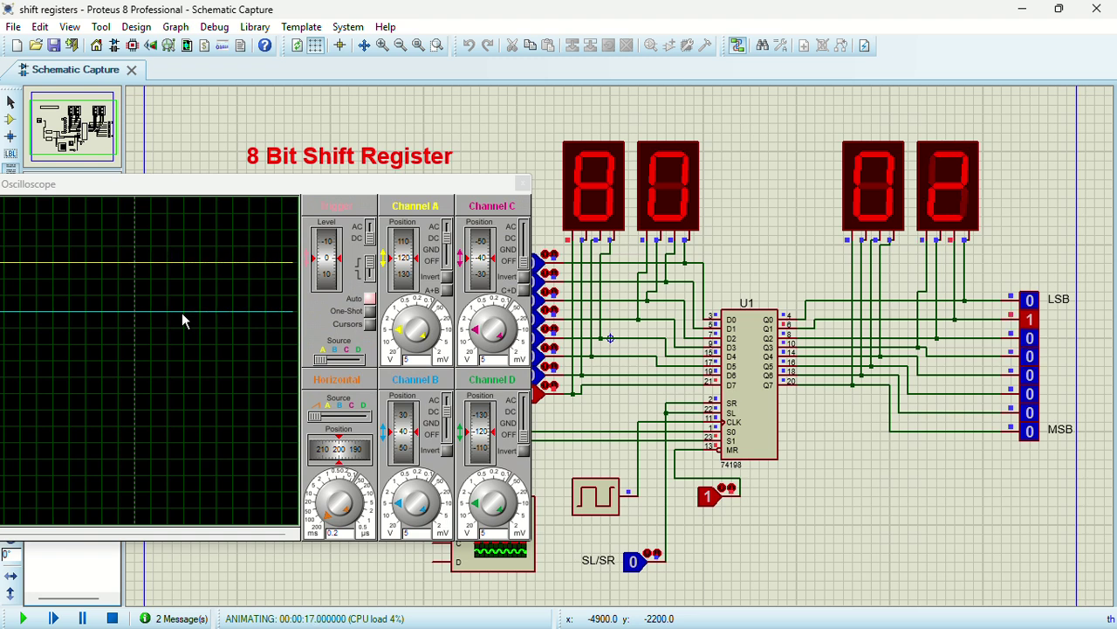
pyautogui.click(83, 618)
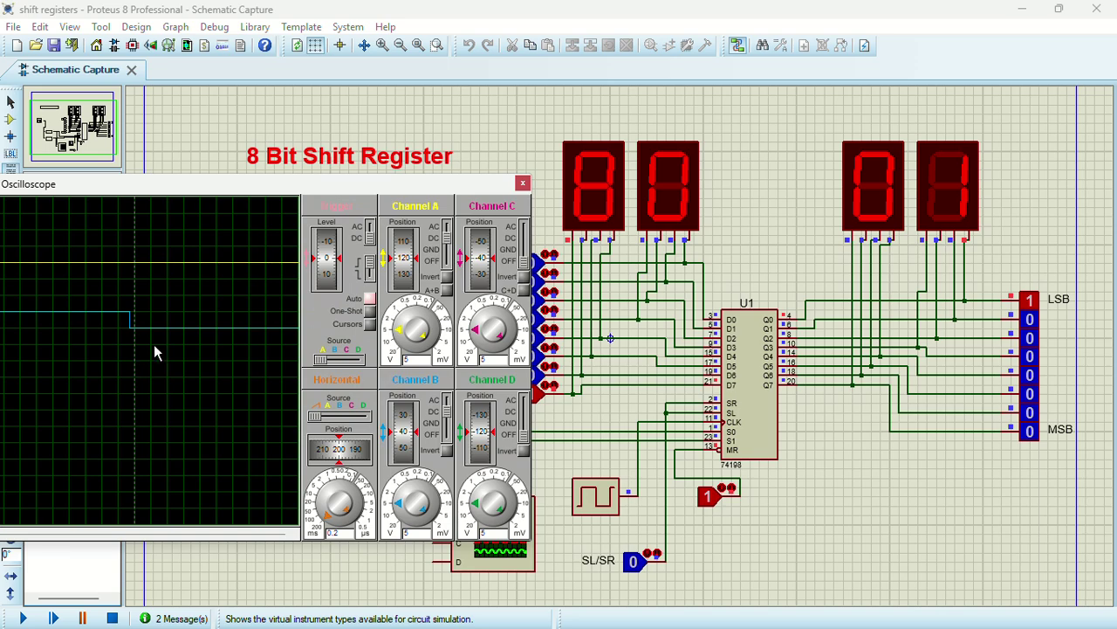
pyautogui.hotkey('alt', 'Tab')
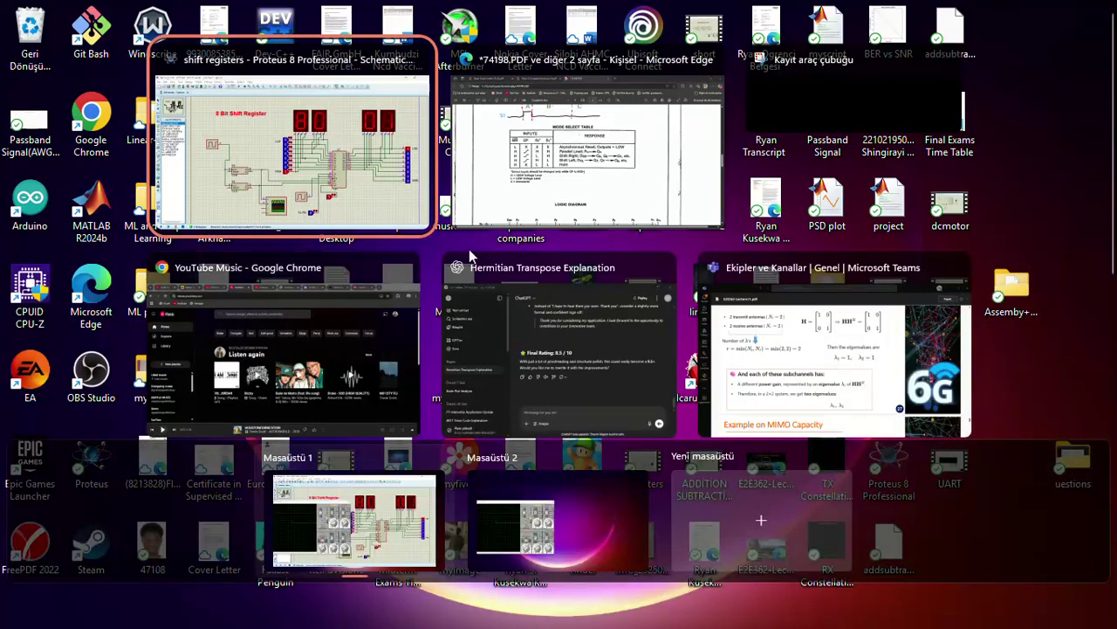
pyautogui.click(548, 130)
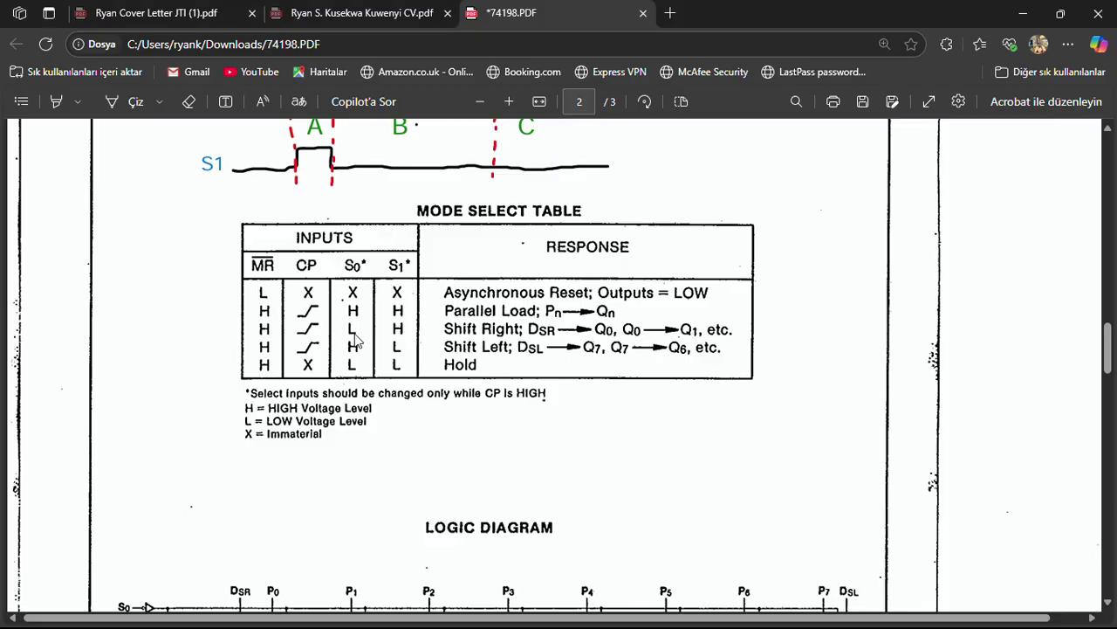